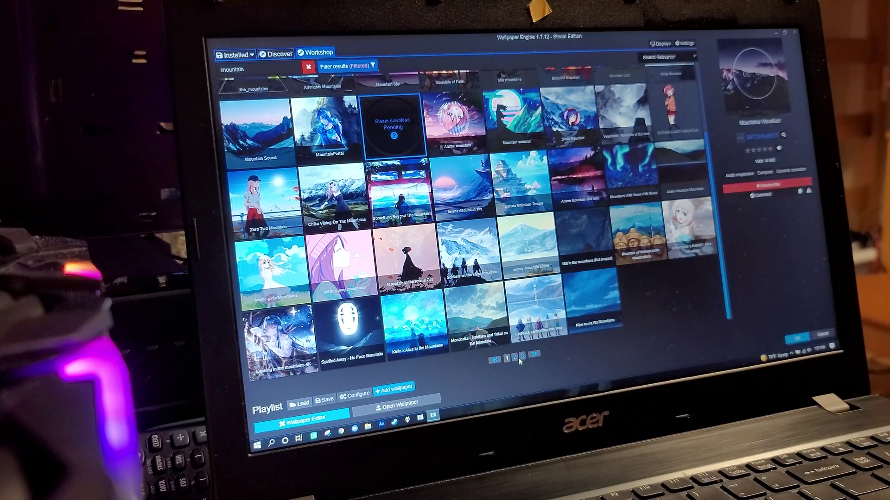
Step: Load page 2 of the Workshop mountain wallpapers
click(516, 358)
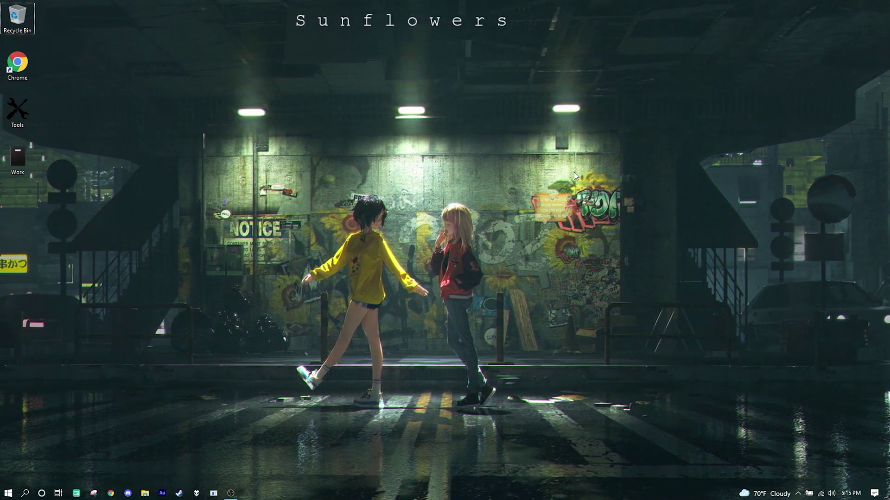
Step: Launch System Information from search and check that BIOS Mode is UEFI and Secure Boot is On
key(super)
text(system i)
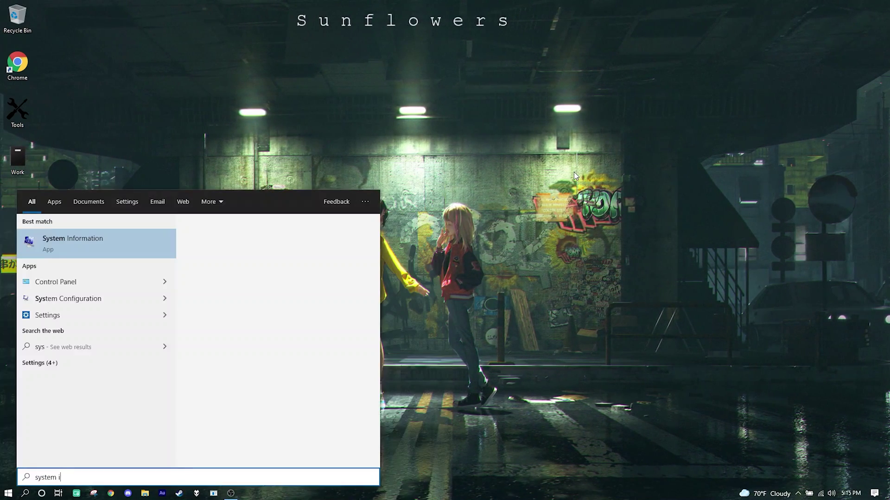
text(nfo)
key(Return)
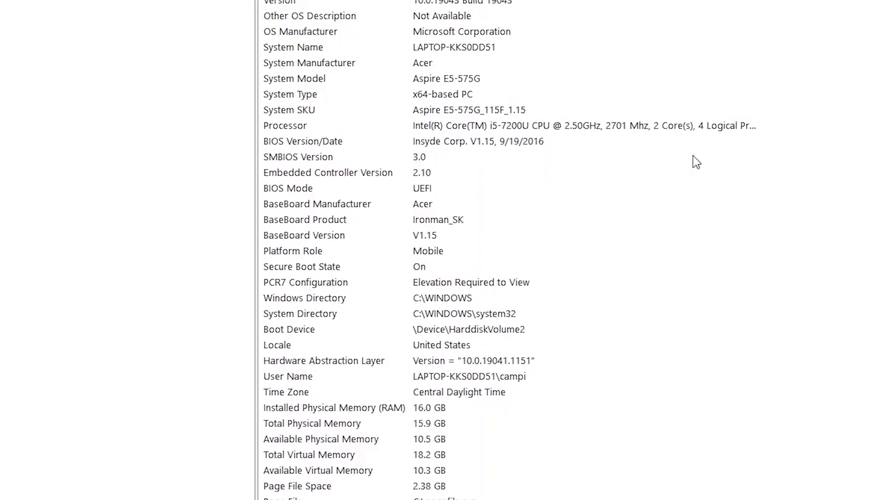
click(334, 189)
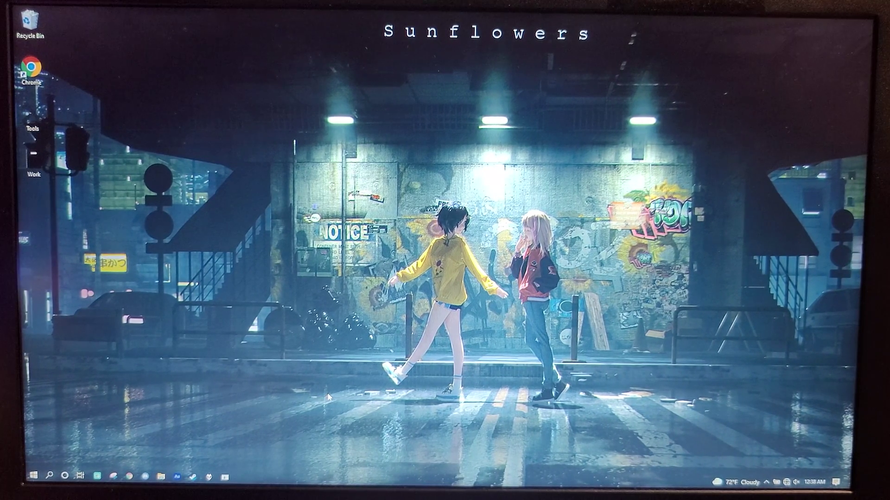
Step: Restart Windows into the recovery environment from the Start power menu
key(super)
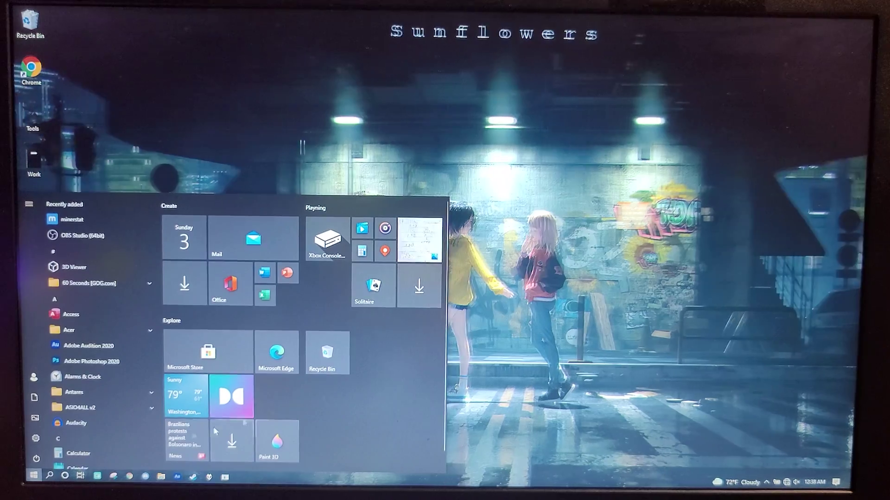
click(36, 459)
click(75, 443)
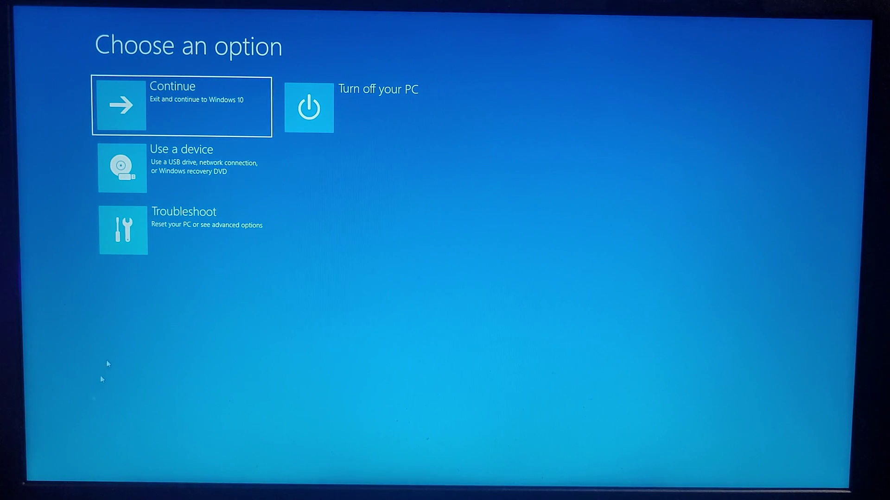
Step: Go to Troubleshoot > Advanced options > UEFI Firmware Settings and restart into firmware setup
click(190, 247)
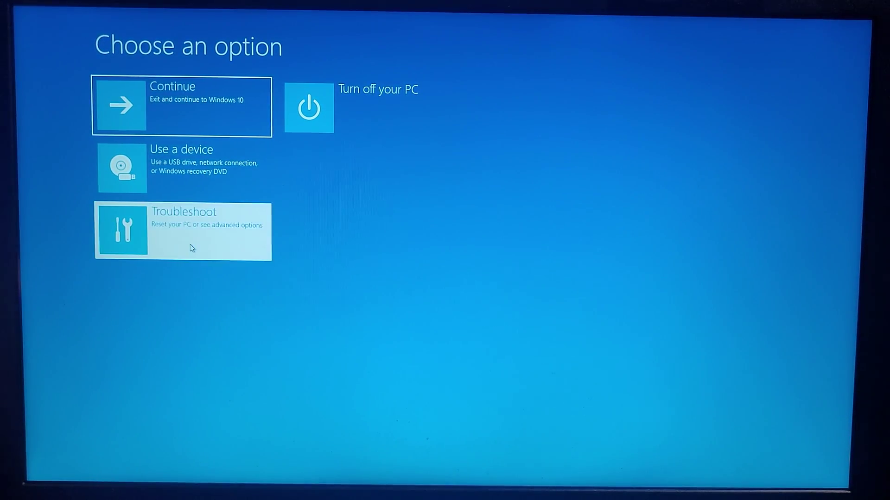
click(204, 182)
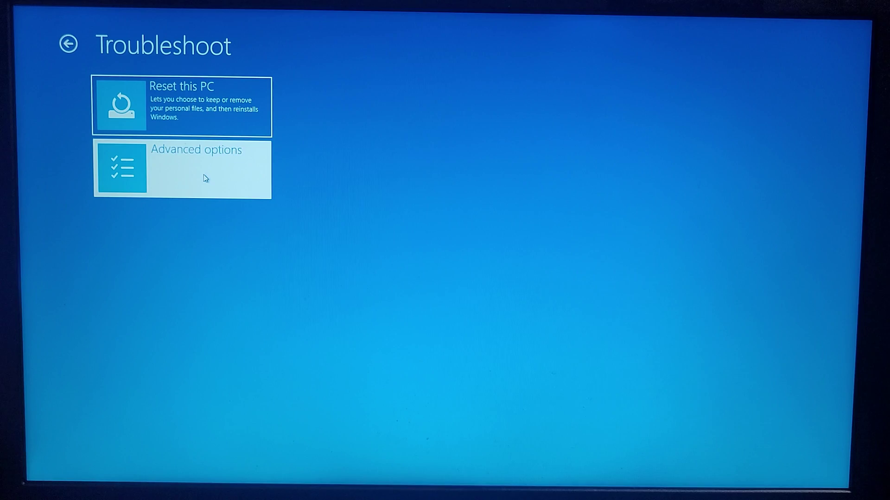
click(344, 150)
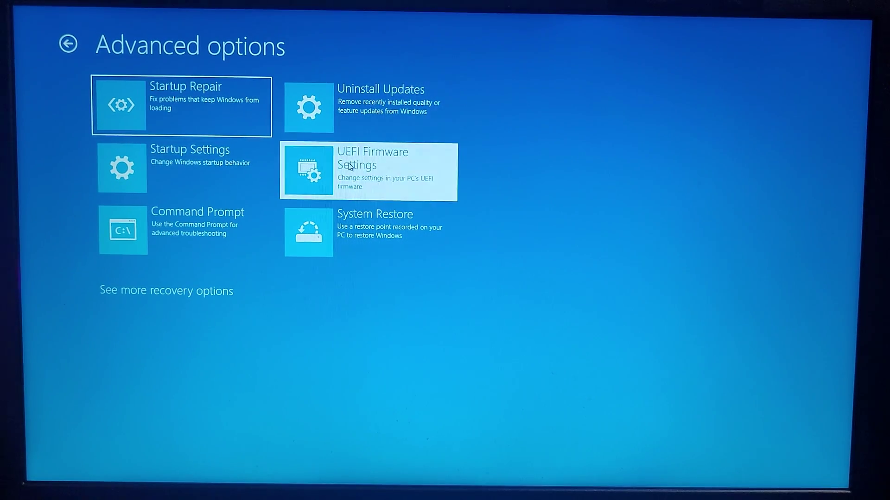
click(404, 129)
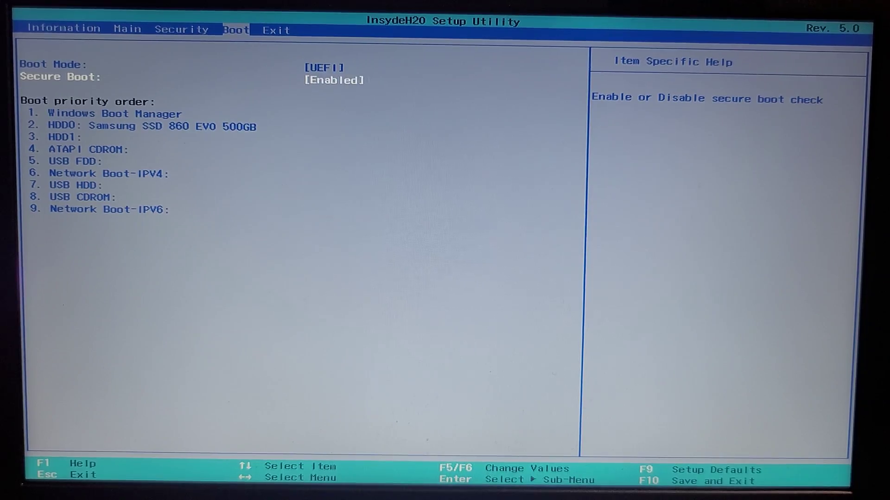
Step: Set Secure Boot to Disabled on the firmware's Boot page
key(Left)
key(Left)
key(Left)
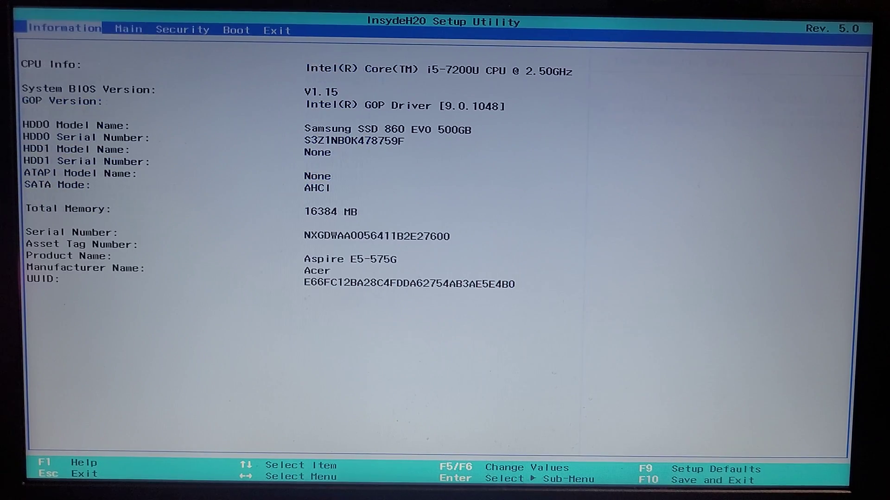
key(Right)
key(Right)
key(Right)
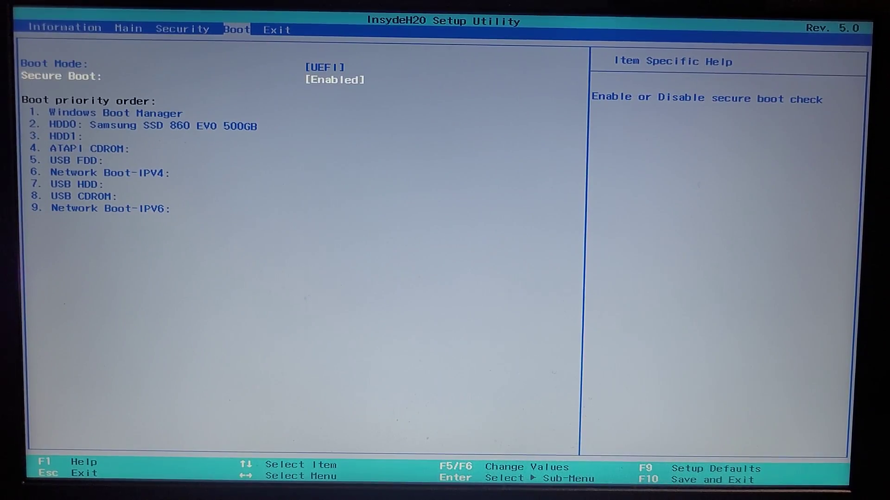
key(Return)
key(Return)
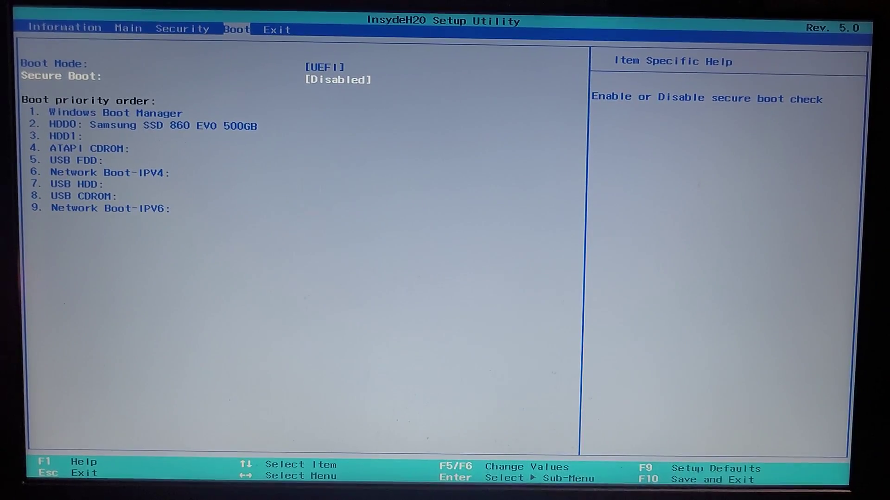
Step: Enter a supervisor password on the Security page
key(Left)
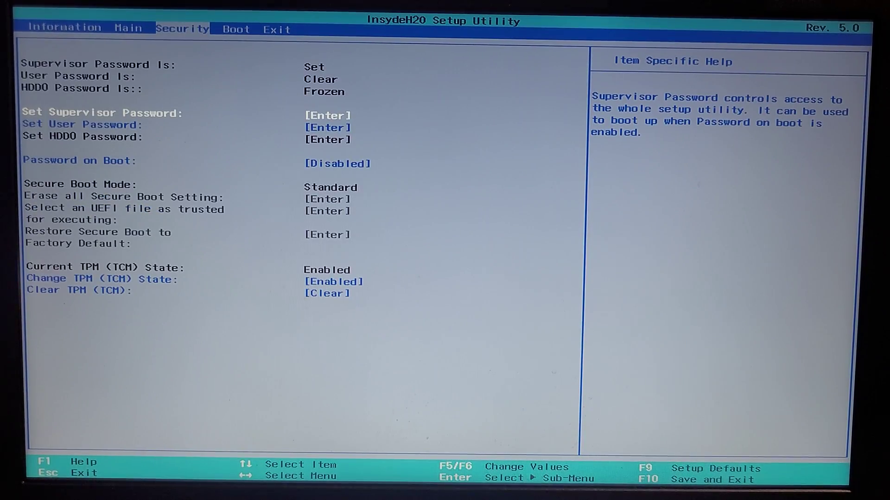
key(Return)
text(*****)
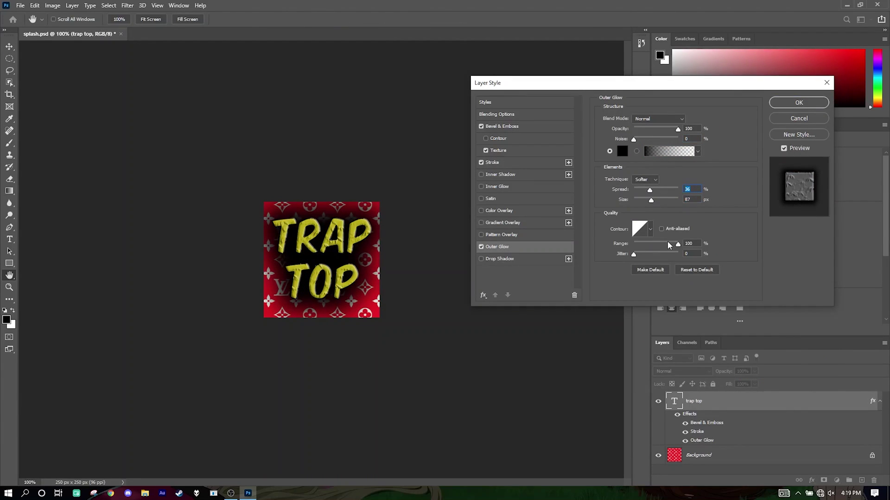
Step: Set the Outer Glow blend mode to Pin Light and apply the layer style
click(658, 119)
click(658, 119)
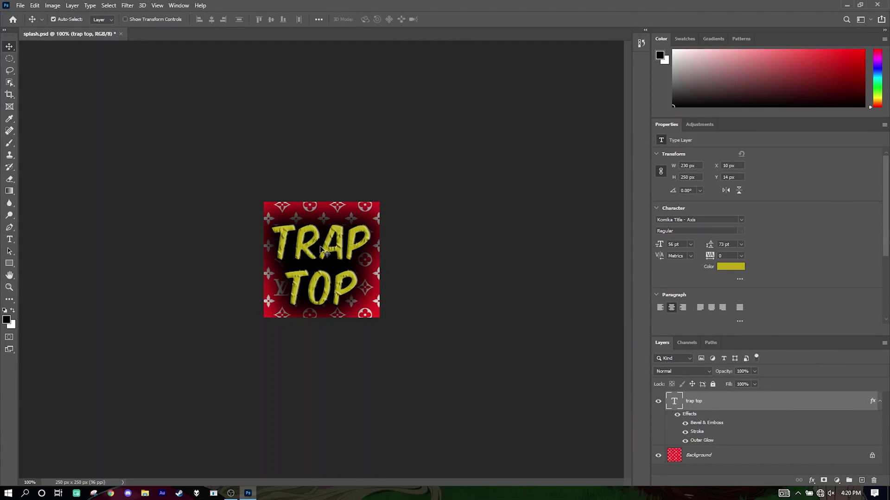
double_click(321, 248)
key(Escape)
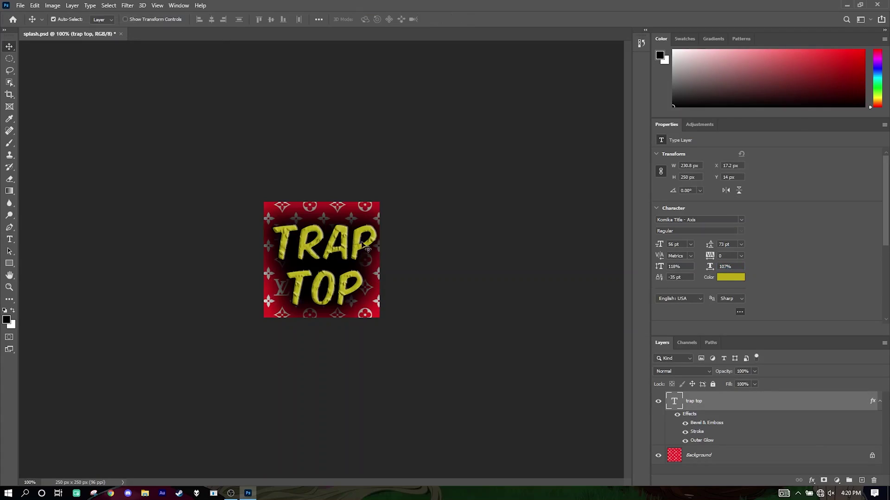
Step: Save the logo as SPLASH, replacing the existing splash.psd
click(20, 5)
click(51, 94)
text(SPLASH)
key(Return)
key(Return)
click(21, 5)
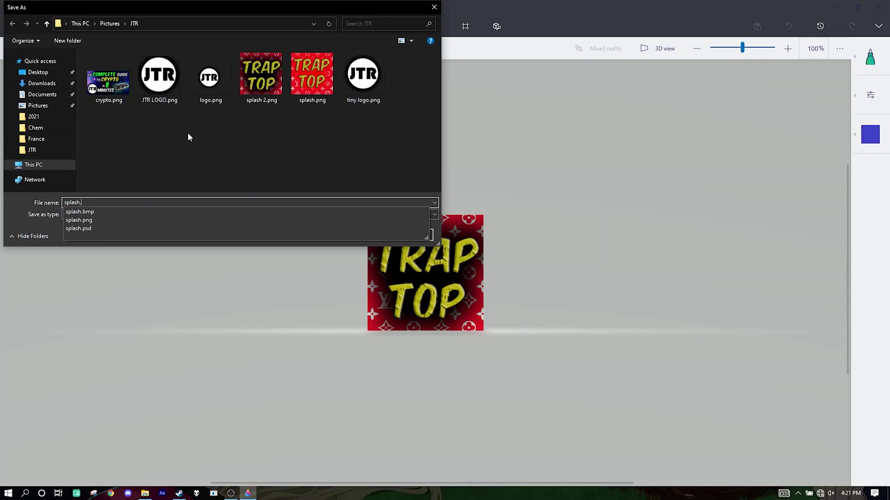
Step: Save the image as splash.bmp in Pictures\JTR, overwriting the existing file
key(Down)
key(Return)
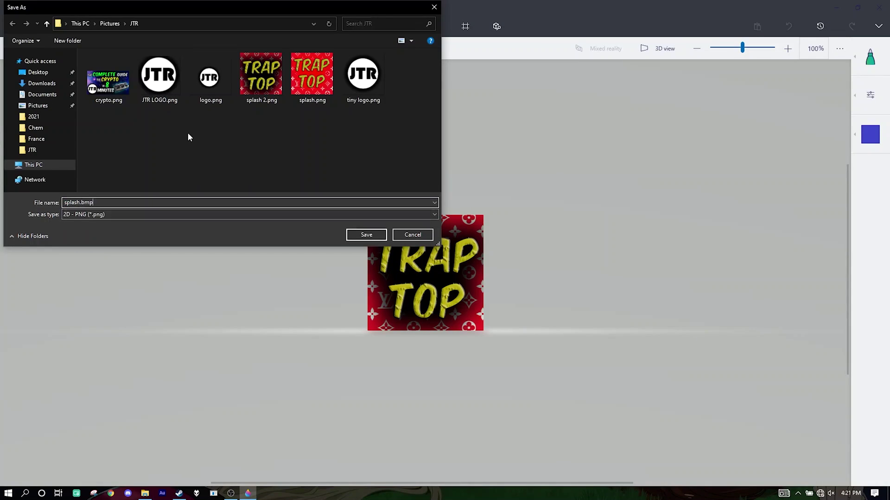
click(109, 23)
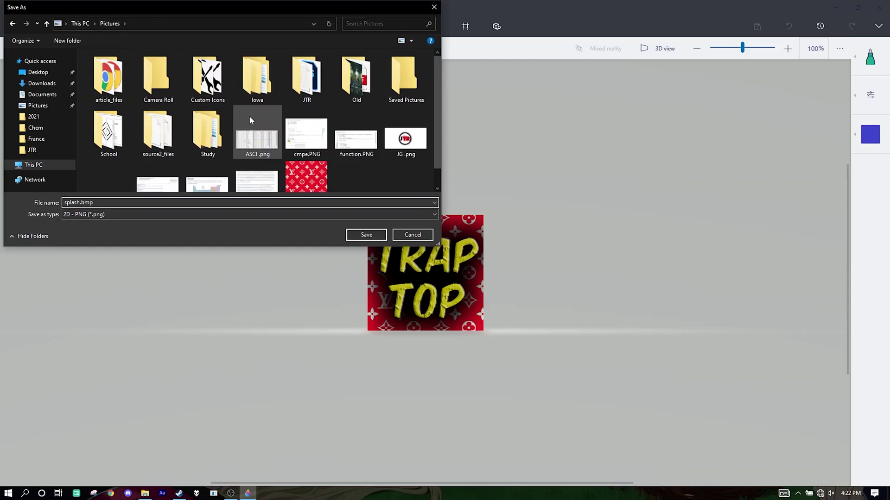
scroll(251, 120, down, 1)
double_click(311, 69)
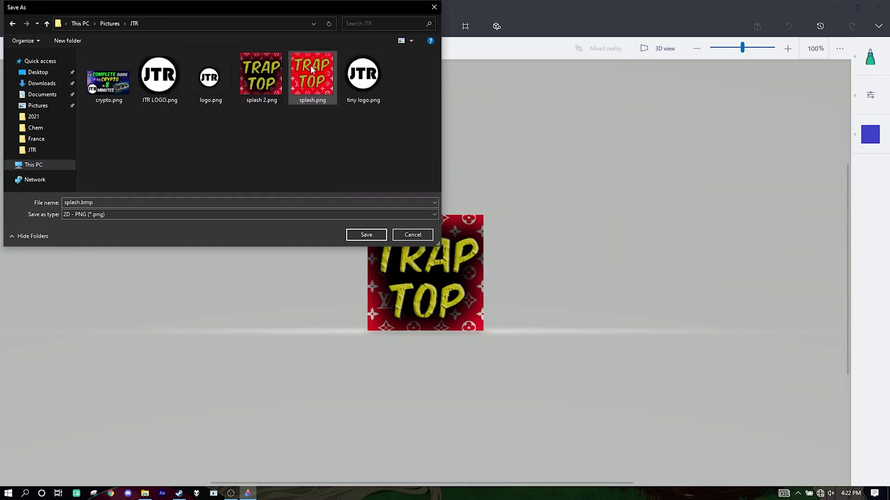
click(367, 235)
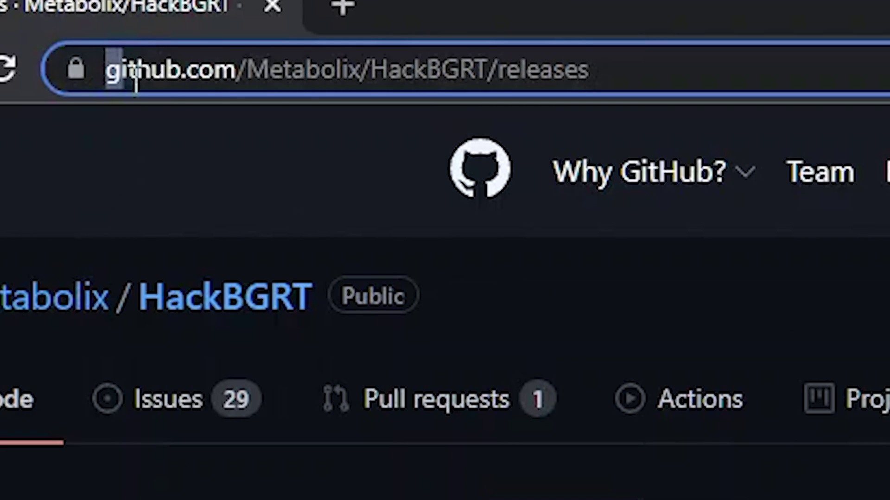
drag(135, 74, 574, 81)
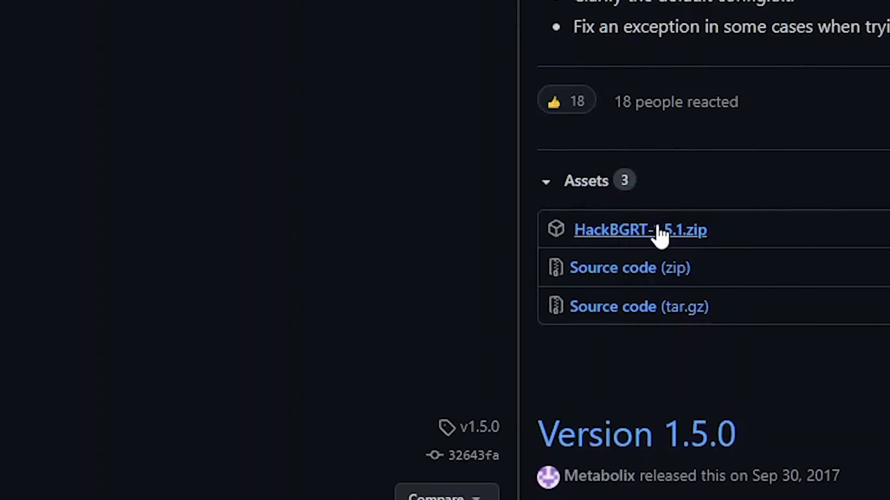
Step: Download HackBGRT-1.5.1.zip from the releases page and open the archive
click(661, 232)
click(135, 443)
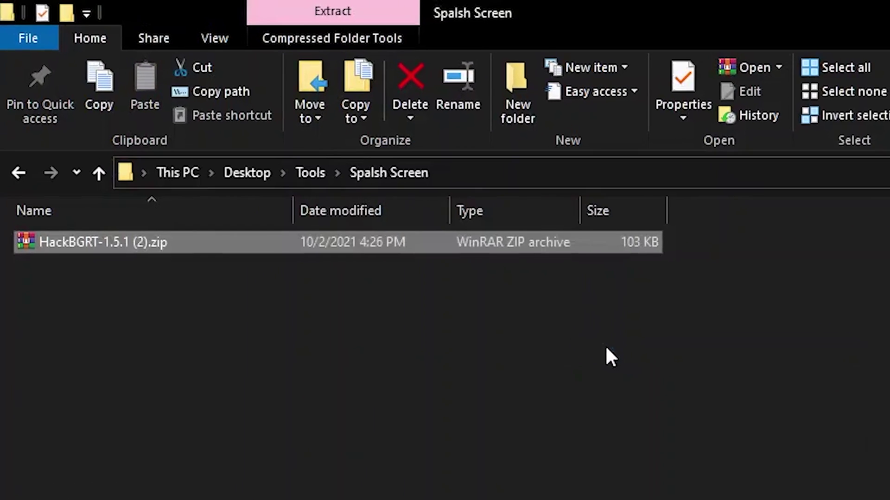
Step: Open the extracted HackBGRT-1.5.1 folder and select setup.exe
click(371, 246)
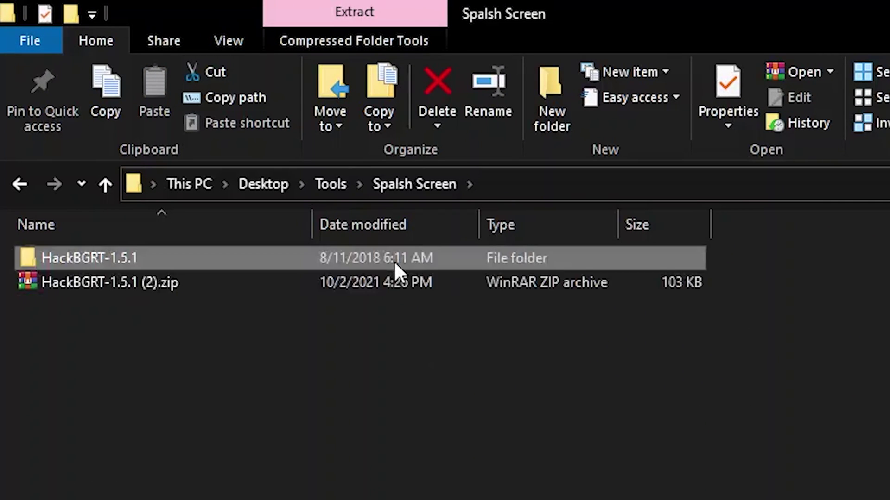
double_click(395, 261)
click(372, 430)
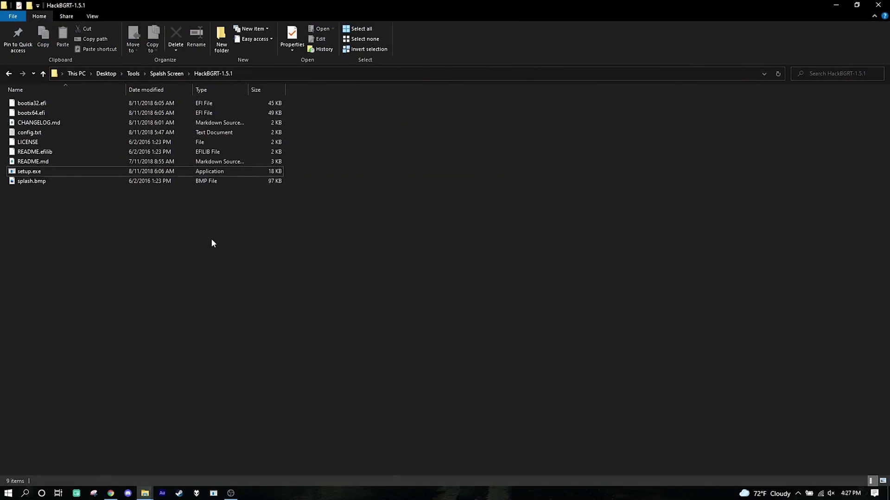
Step: Run setup.exe, choose the install option (I), and close config.txt in Notepad
double_click(52, 172)
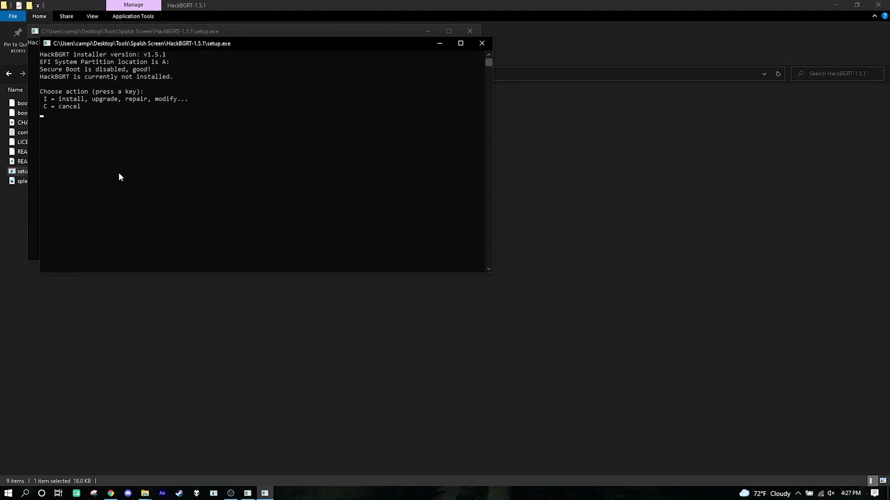
key(i)
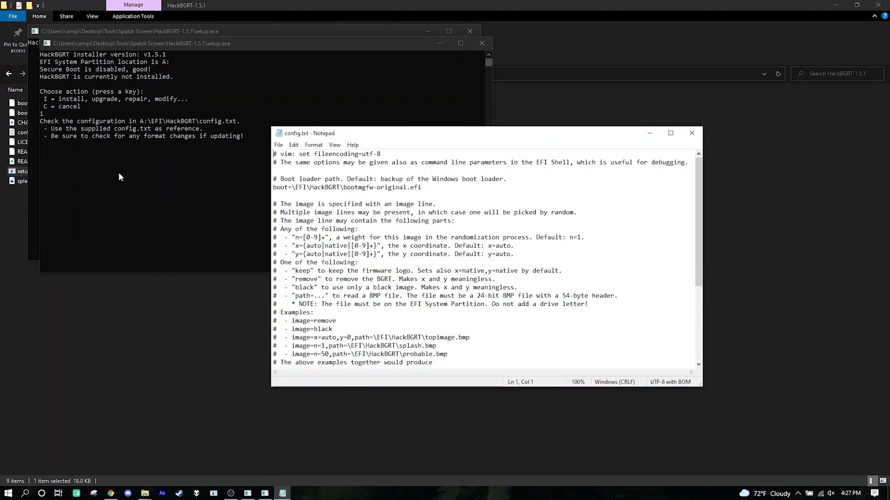
click(691, 134)
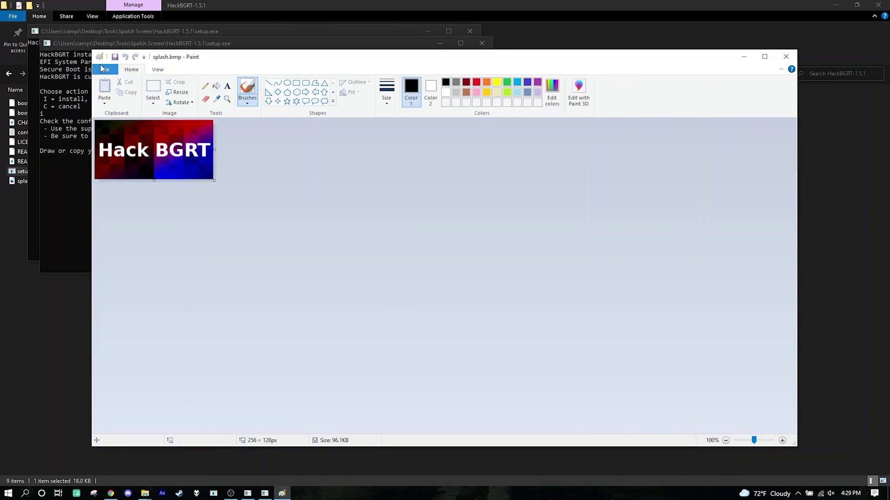
Step: Browse Paint's Open dialog to ESP (A:) > EFI > HackBGRT
click(104, 72)
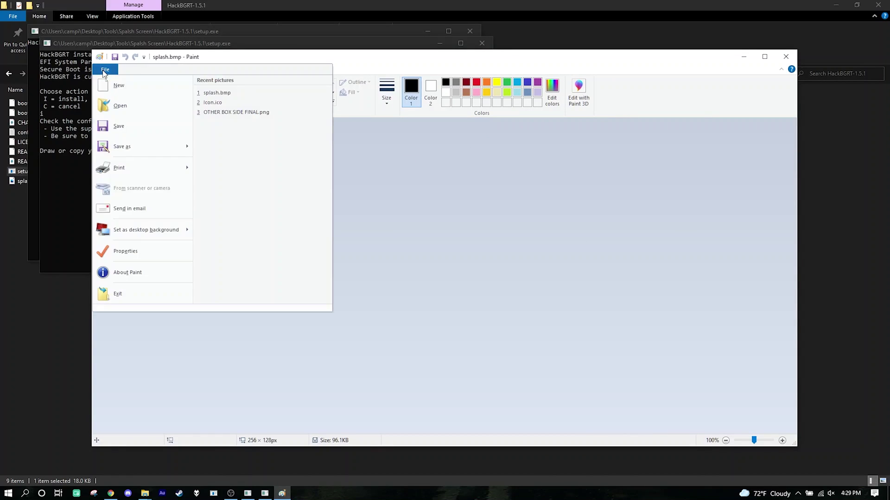
click(120, 107)
click(221, 301)
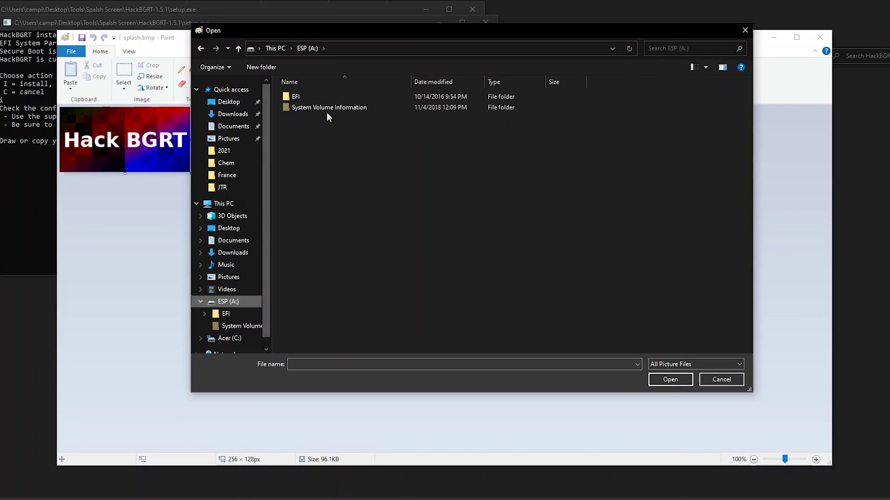
double_click(318, 98)
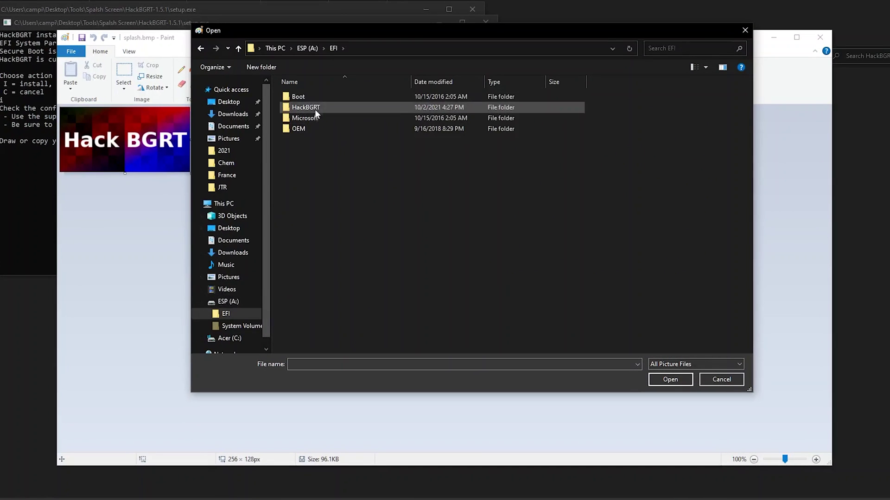
double_click(316, 108)
Step: Paste the TRAP TOP splash.bmp there, replacing the old one, verify it, and close Paint
key(ctrl+v)
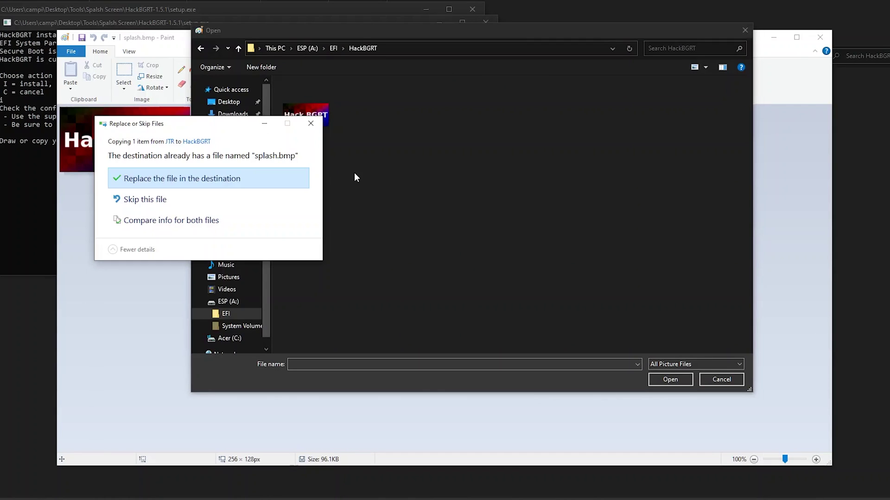
click(227, 181)
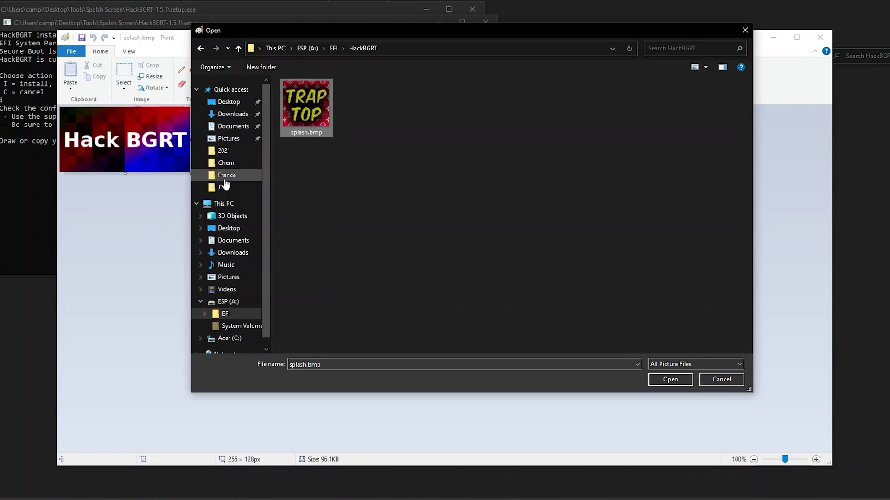
click(670, 379)
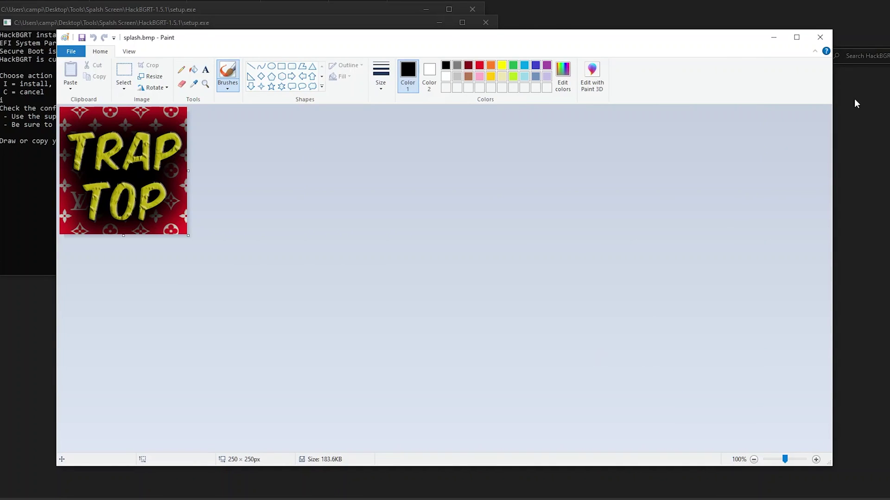
click(820, 38)
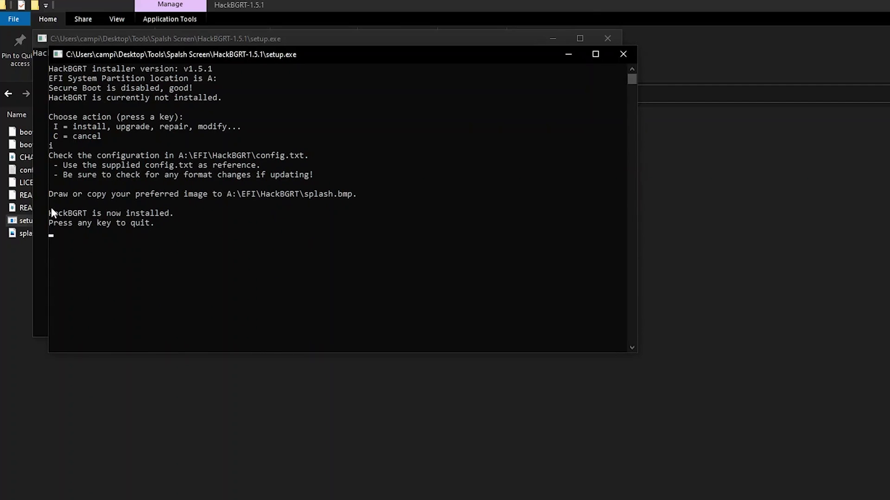
Step: Quit the finished installer, restart to view the TRAP TOP logo, and rerun setup.exe
drag(51, 213, 155, 237)
key(Return)
key(Return)
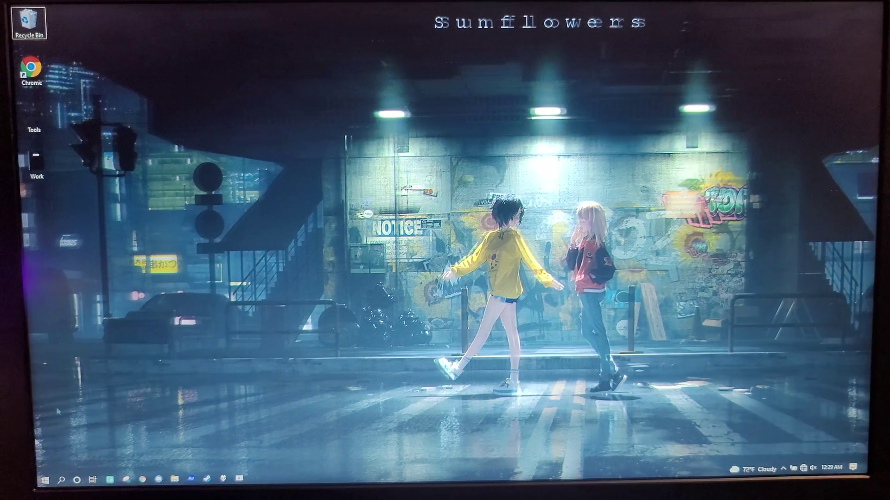
click(44, 481)
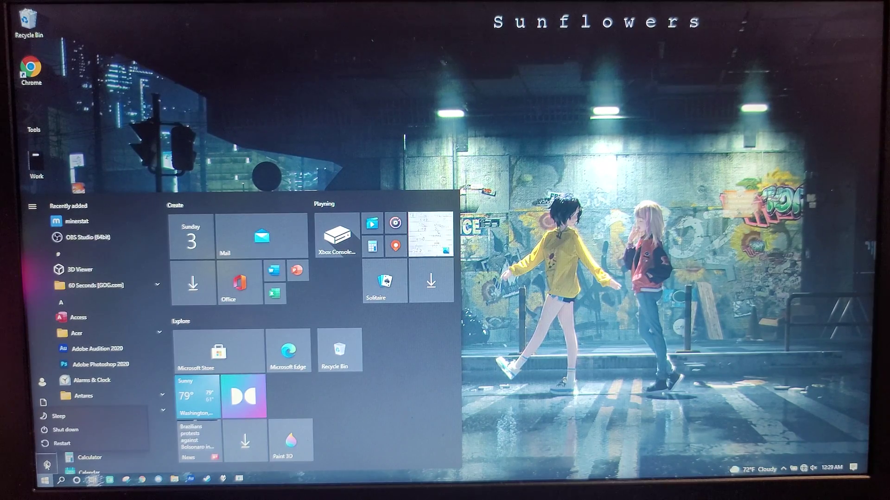
click(61, 443)
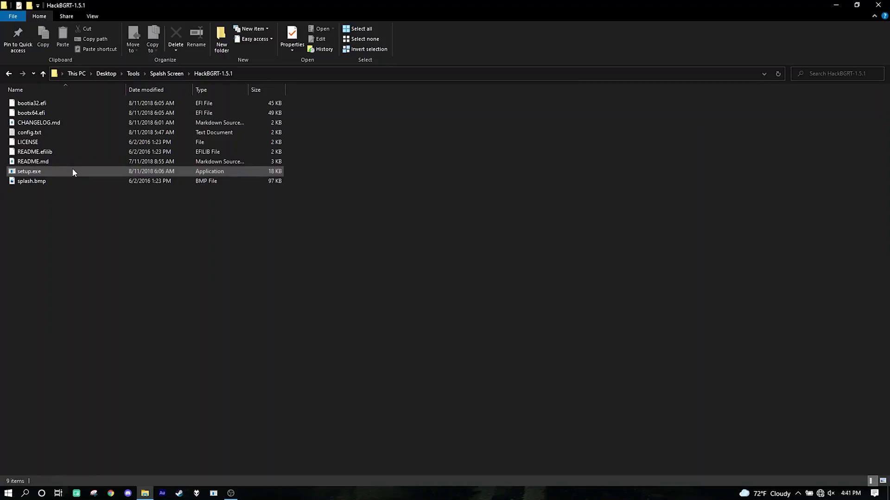
double_click(73, 168)
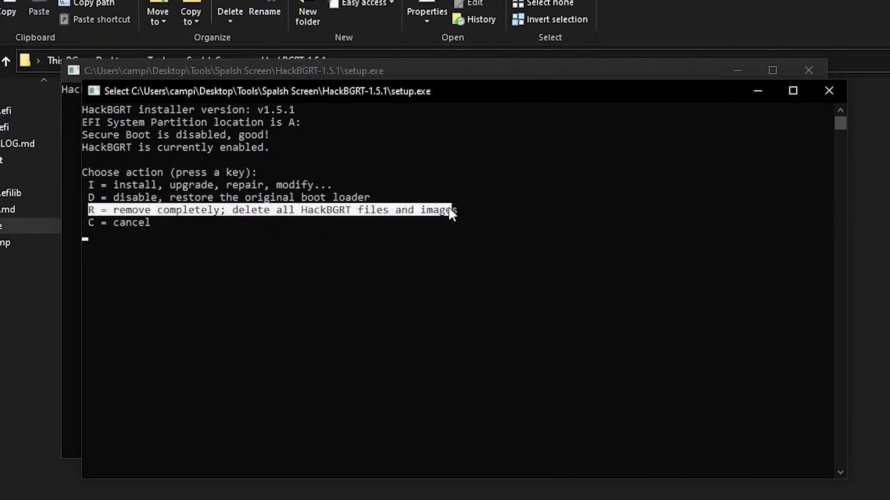
Step: Deselect the highlighted remove-completely (R) option text in the installer console
click(249, 263)
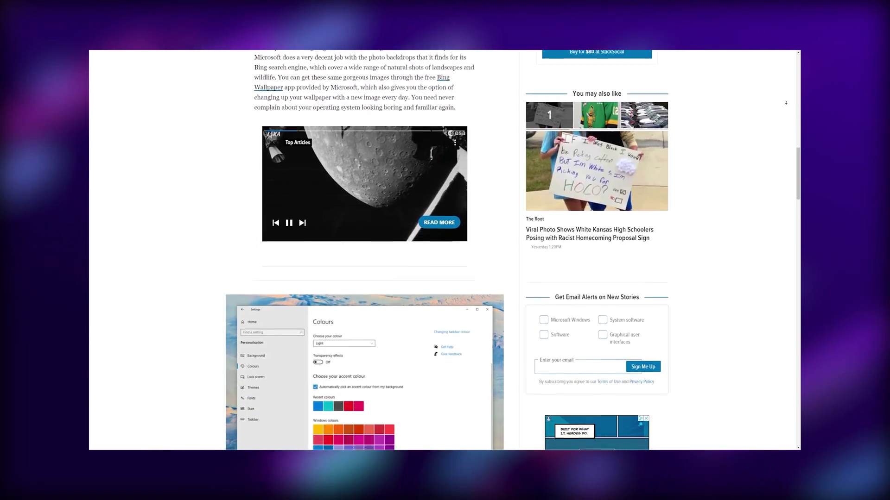
Step: Scroll the wallpaper article down to the tip on matching the Windows theme to your wallpaper
scroll(786, 102, down, 3)
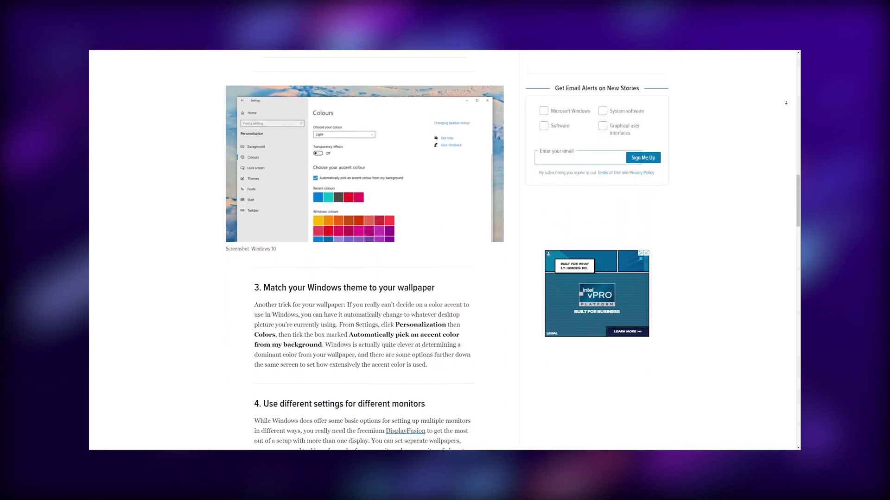